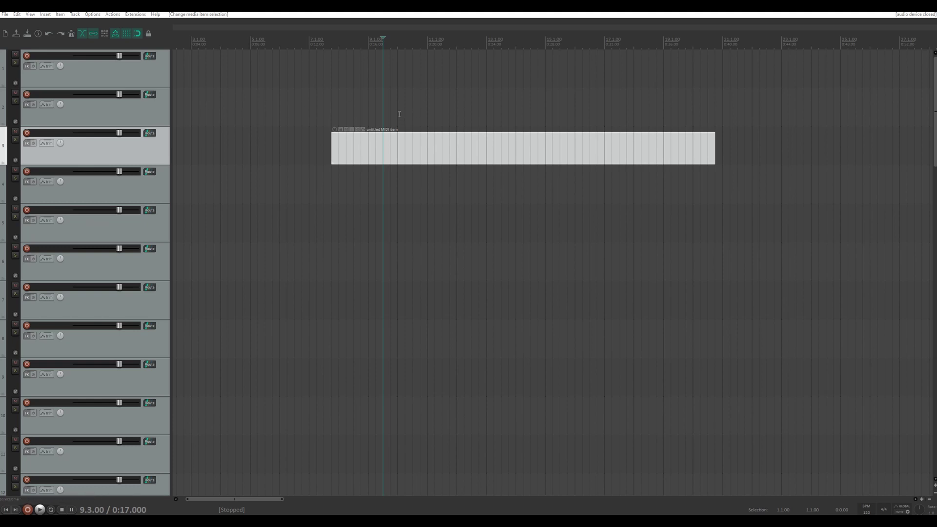
Step: Examine how the mousewheel scrolls the tracks vertically over the arrange area, the track panel and the MIDI item
scroll(400, 114, down, 3)
scroll(395, 114, up, 3)
scroll(152, 115, down, 10)
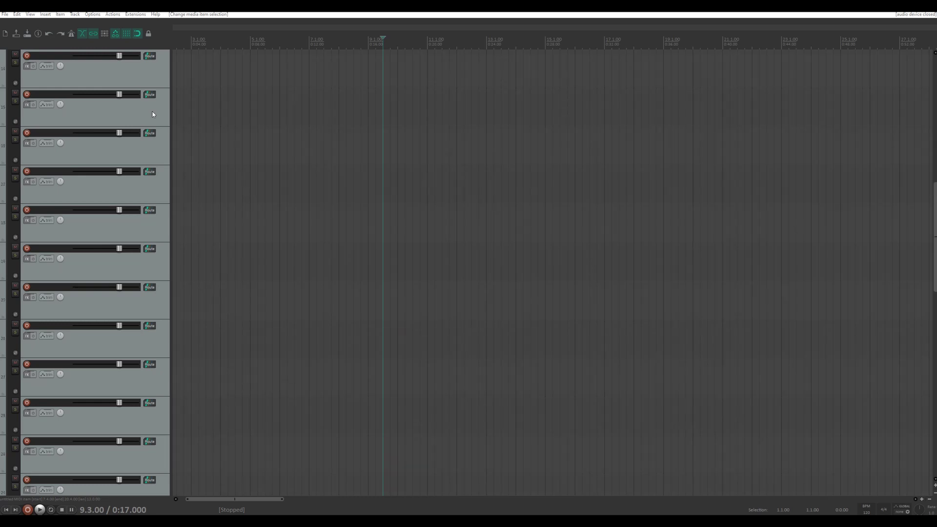
scroll(152, 114, up, 10)
scroll(152, 114, down, 10)
scroll(152, 114, up, 10)
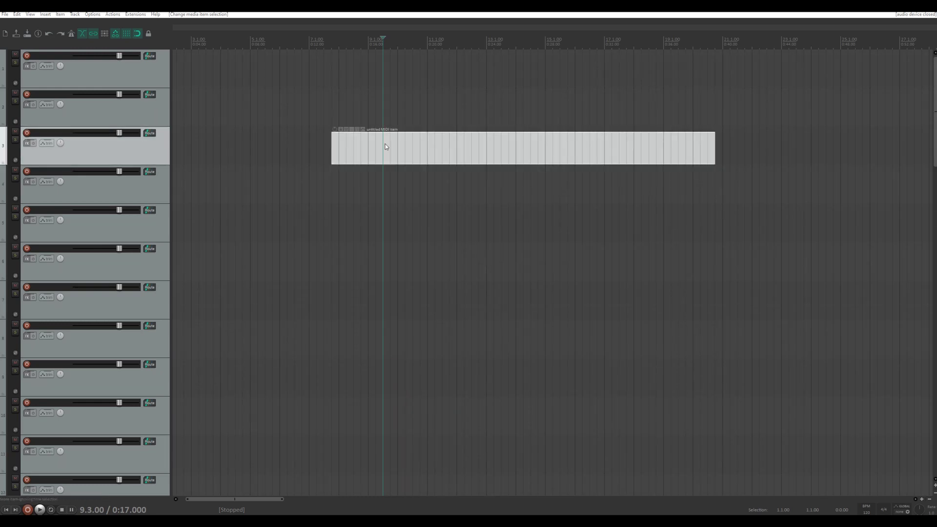
scroll(385, 129, down, 5)
scroll(384, 128, up, 5)
click(383, 127)
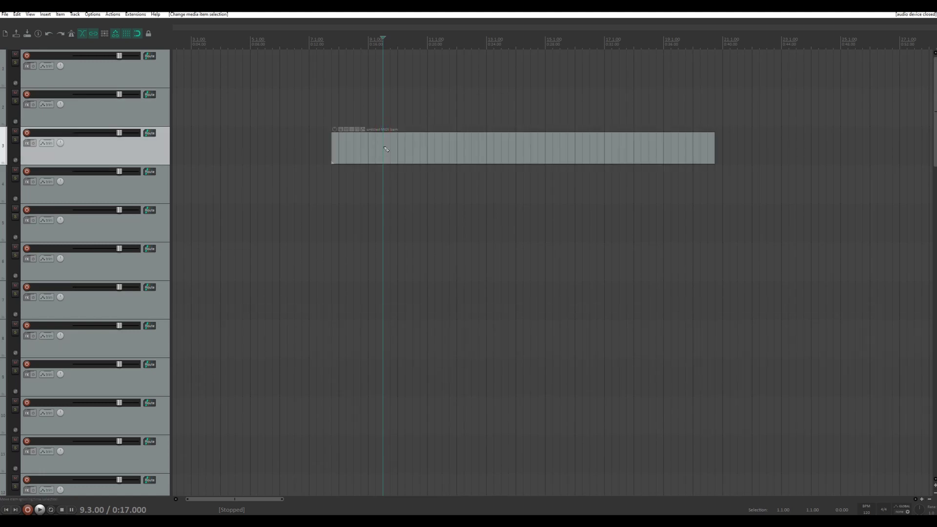
scroll(386, 148, down, 3)
scroll(386, 149, up, 3)
scroll(386, 149, down, 3)
scroll(385, 149, up, 3)
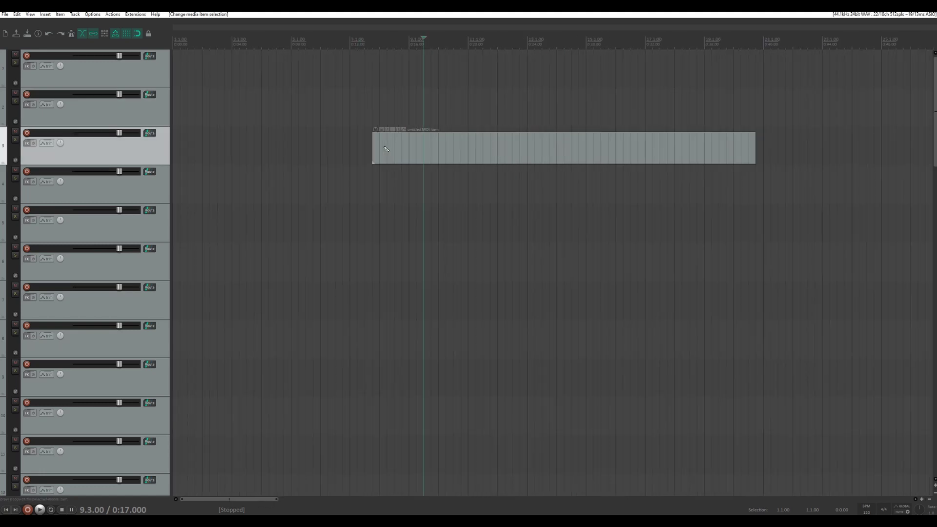
Step: Examine the default zooming and horizontal scrolling of the arrange view around the MIDI item on track 3
scroll(385, 149, down, 2)
scroll(385, 148, up, 8)
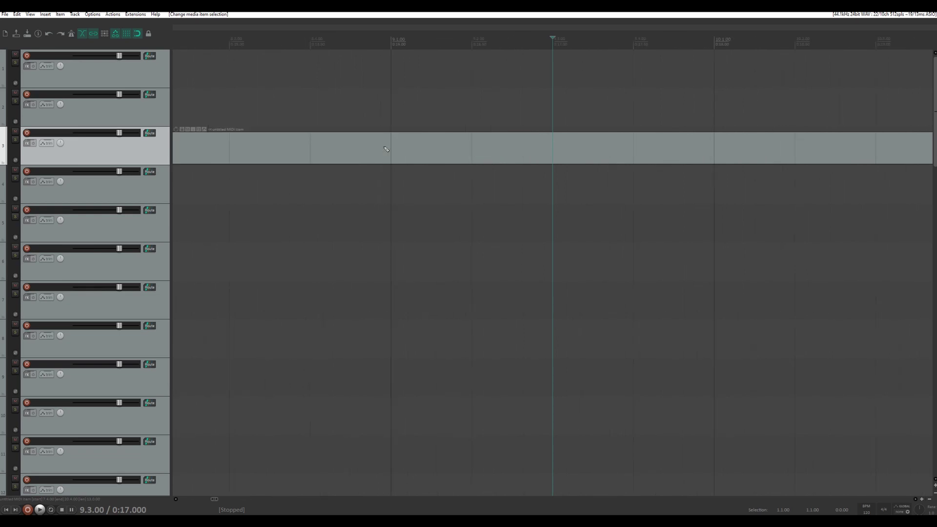
scroll(386, 149, down, 6)
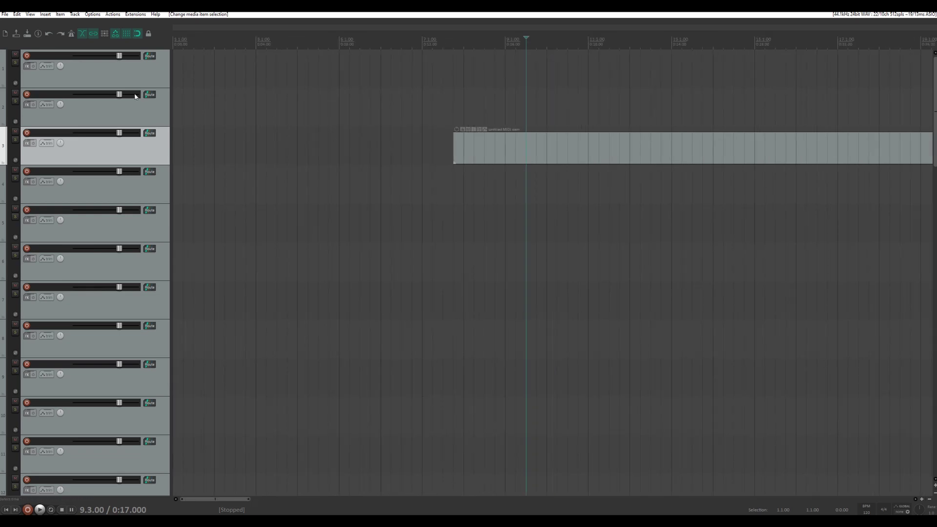
key(ctrl+z)
key(ctrl+z)
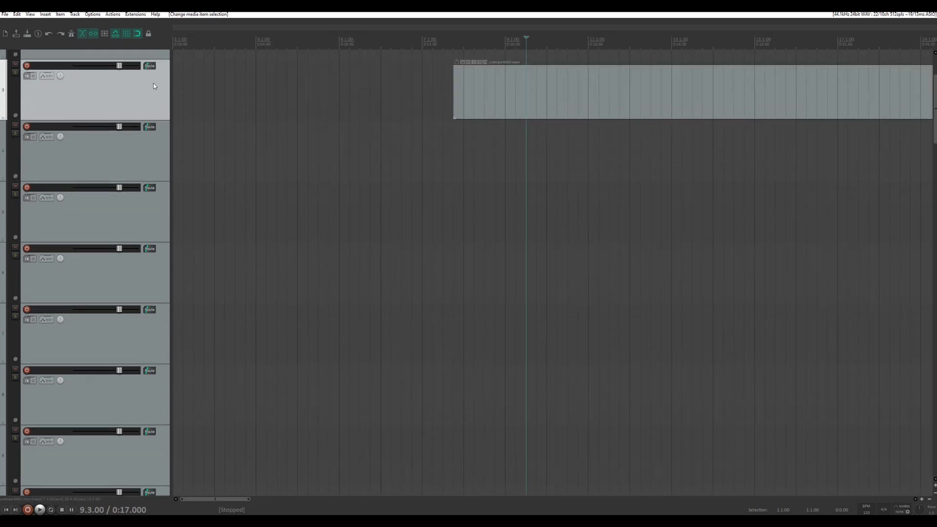
key(ctrl+shift+z)
key(ctrl+shift+z)
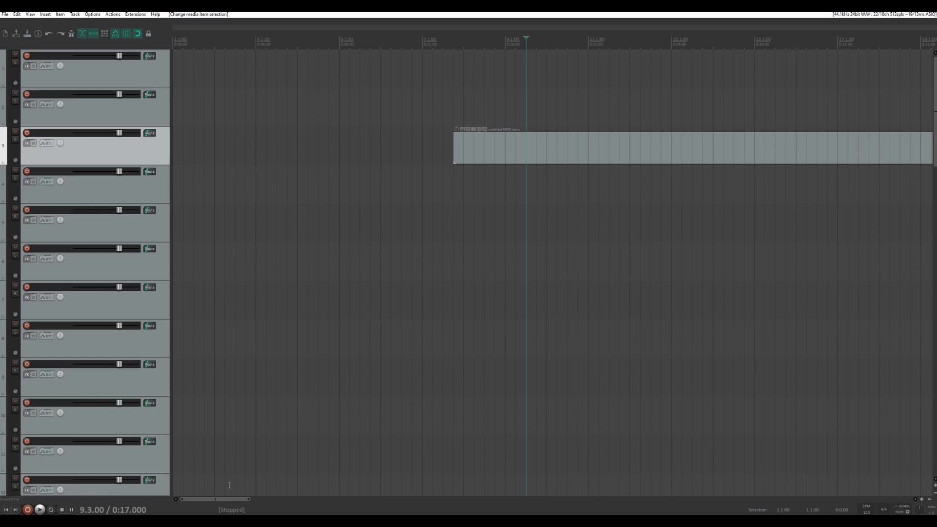
drag(247, 499, 199, 497)
scroll(363, 37, right, 5)
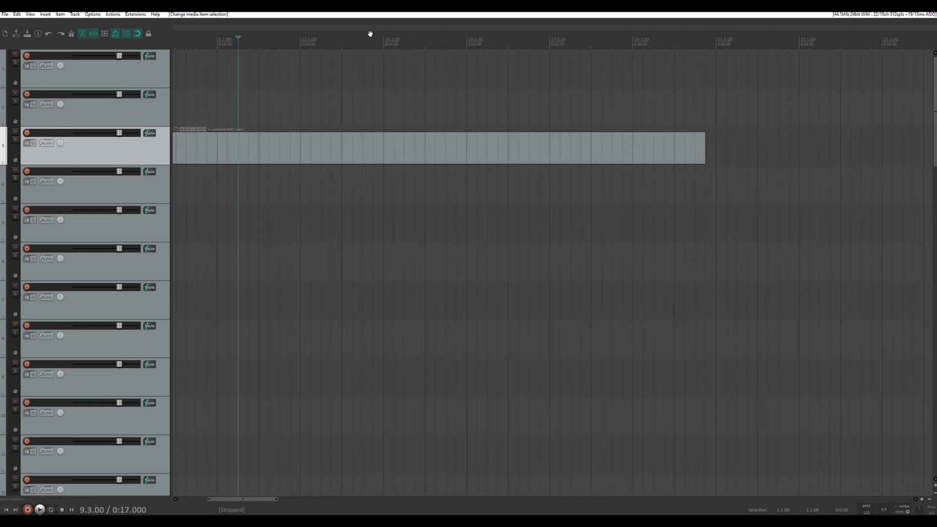
scroll(542, 31, left, 4)
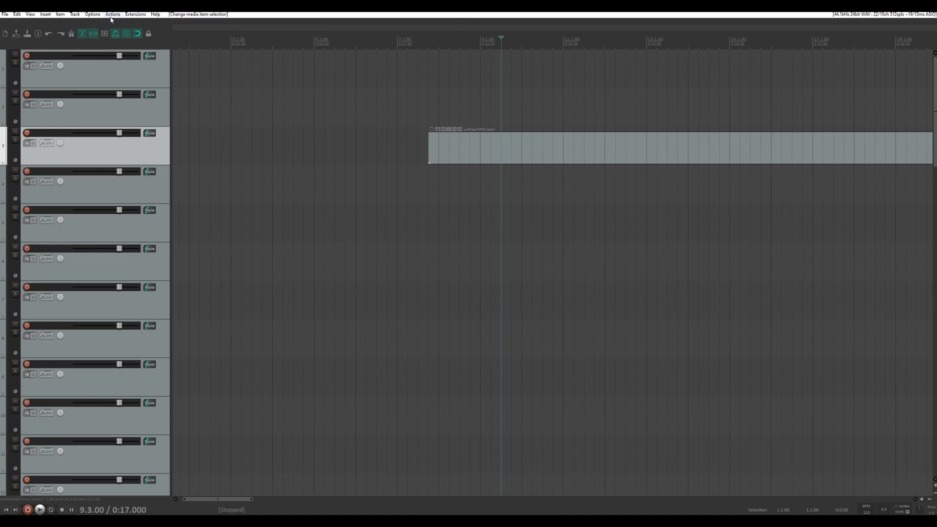
Step: Place the file "ReNo - Smart Mousewheel V3.lua" in the ReNo folder inside Scripts in the REAPER resource path
click(93, 14)
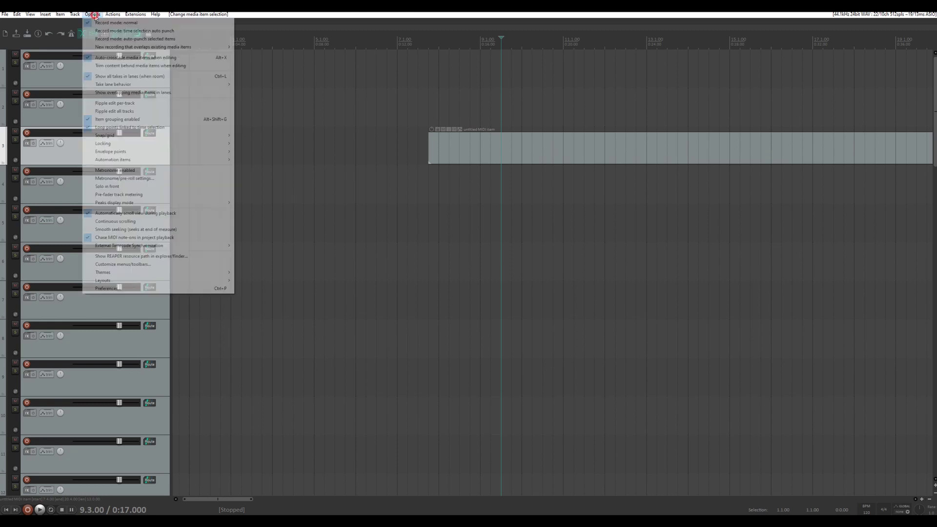
click(147, 257)
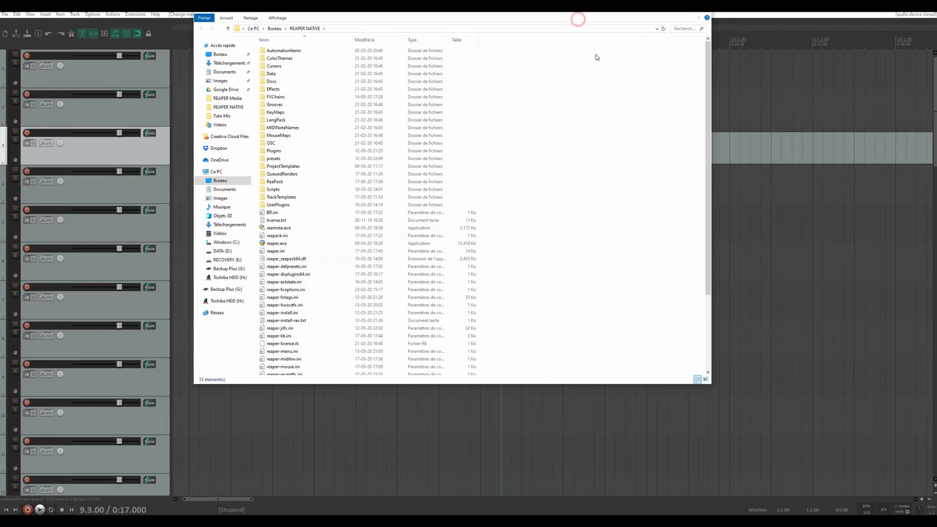
double_click(274, 190)
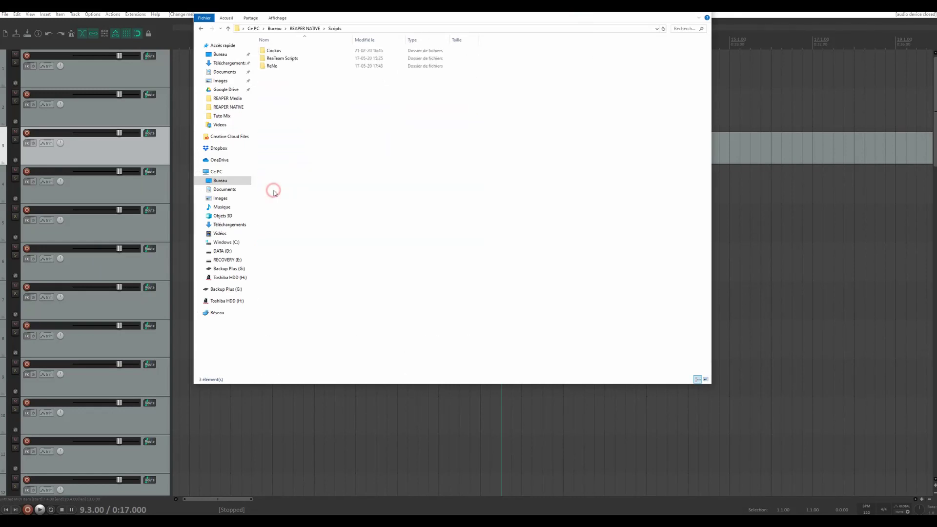
double_click(276, 66)
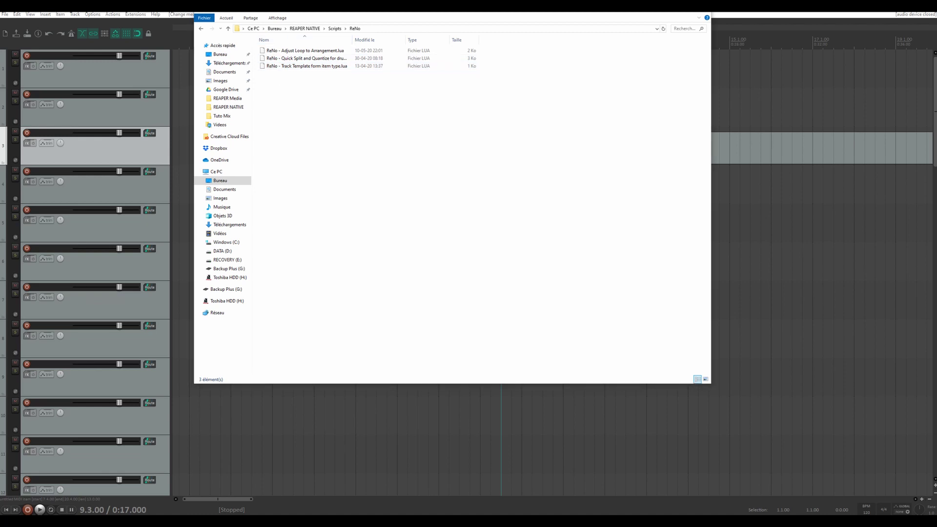
drag(670, 80, 300, 99)
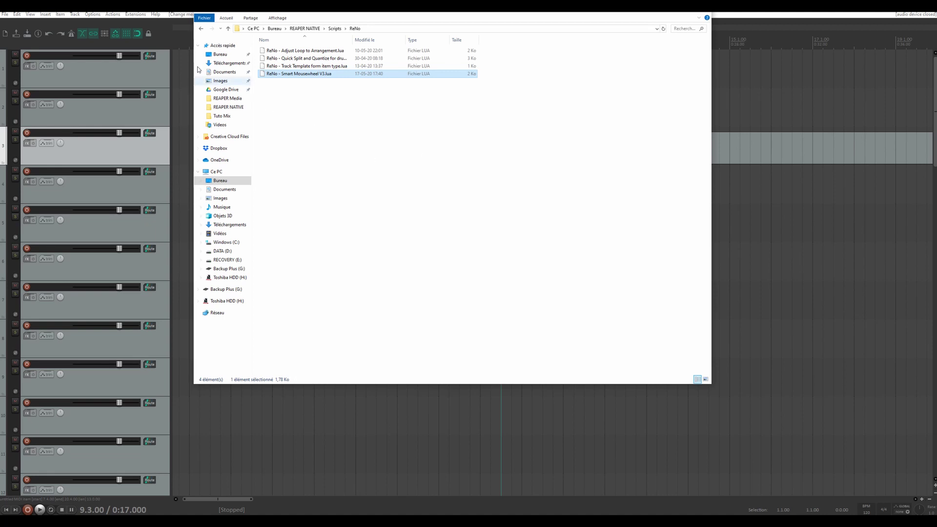
click(165, 47)
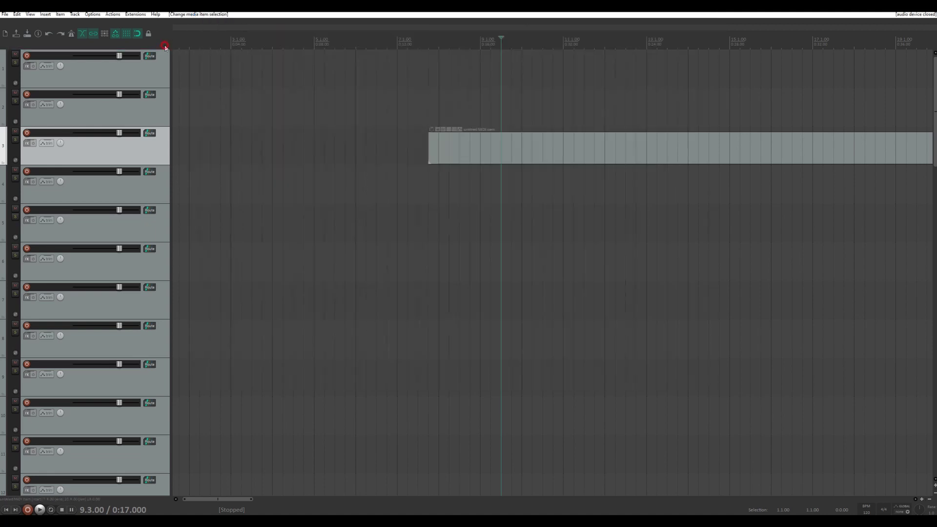
Step: Load the ReaScript "ReNo - Smart Mousewheel V3.lua" into the action list
click(113, 14)
click(118, 22)
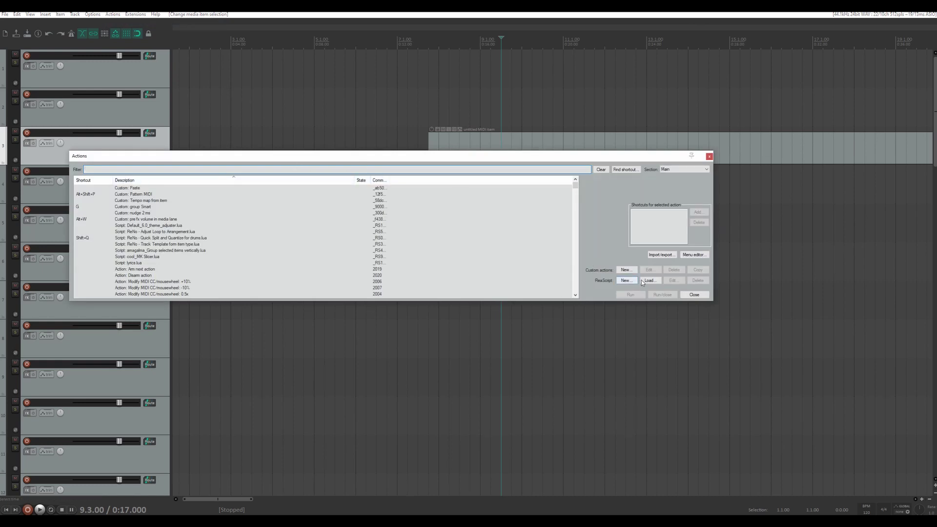
click(644, 282)
click(119, 85)
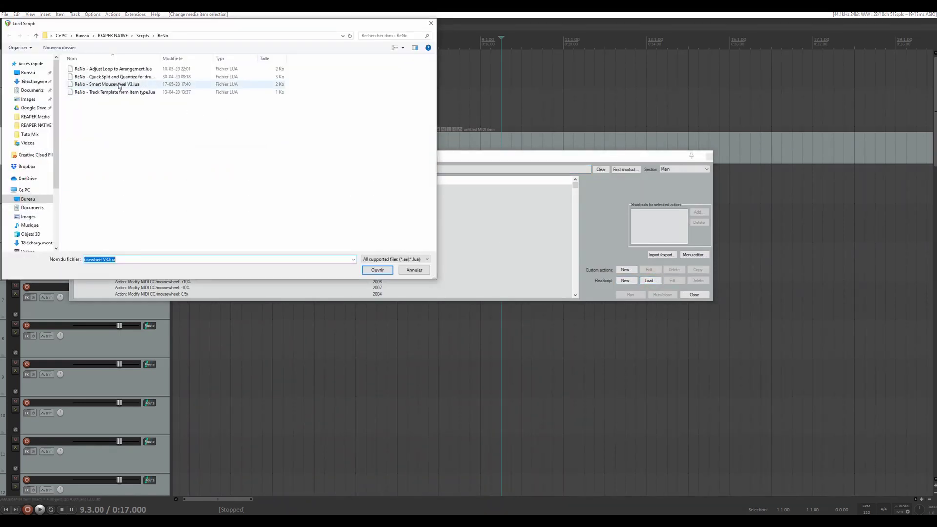
click(118, 86)
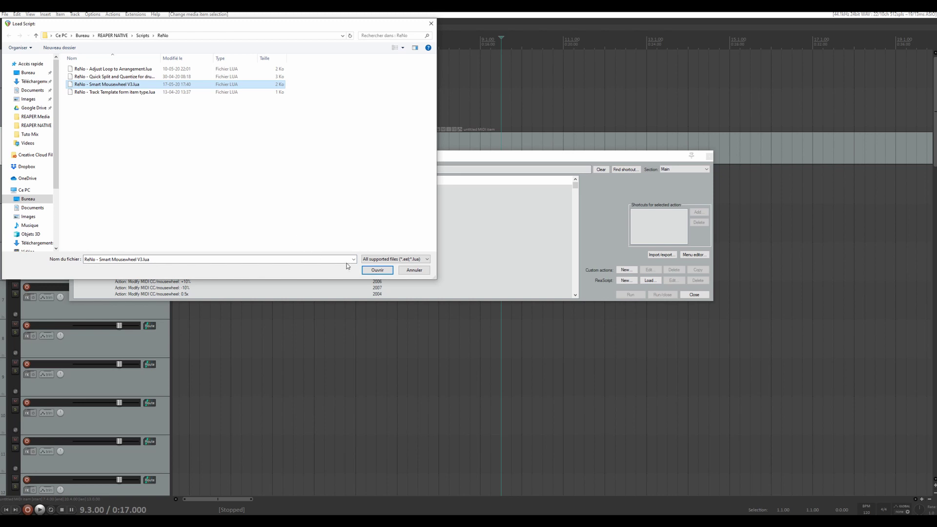
click(383, 270)
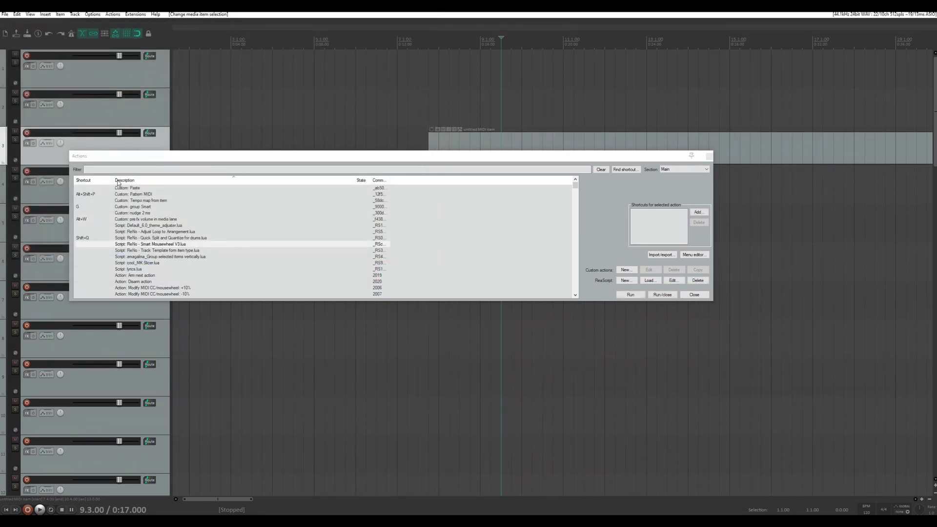
Step: Find the Smart Mousewheel V3 script with the filter "smart" and assign it the Mousewheel shortcut, overriding the existing mapping
click(100, 169)
text(smart)
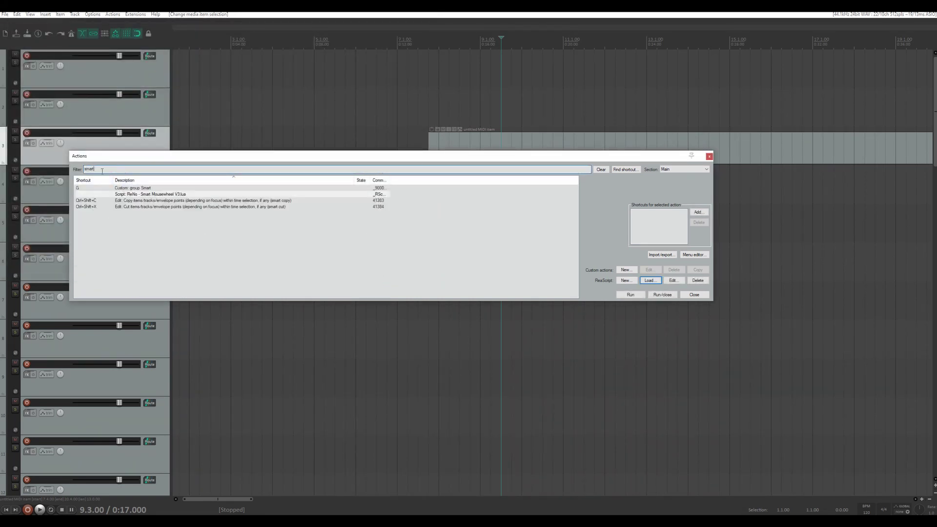
click(132, 194)
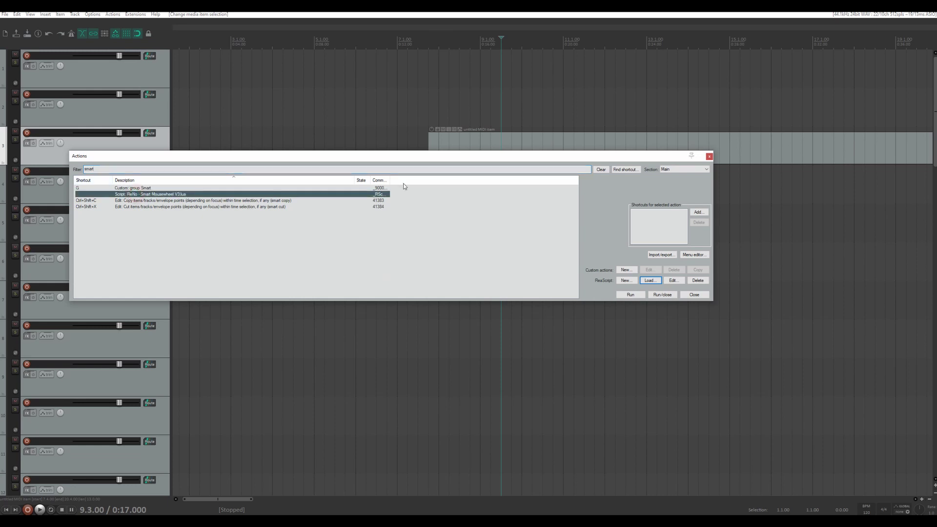
click(699, 213)
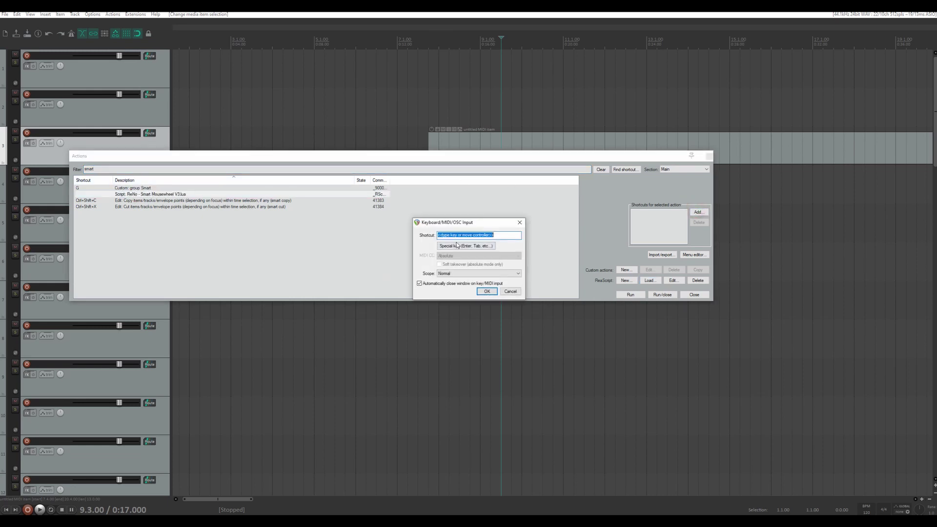
scroll(454, 242, down, 1)
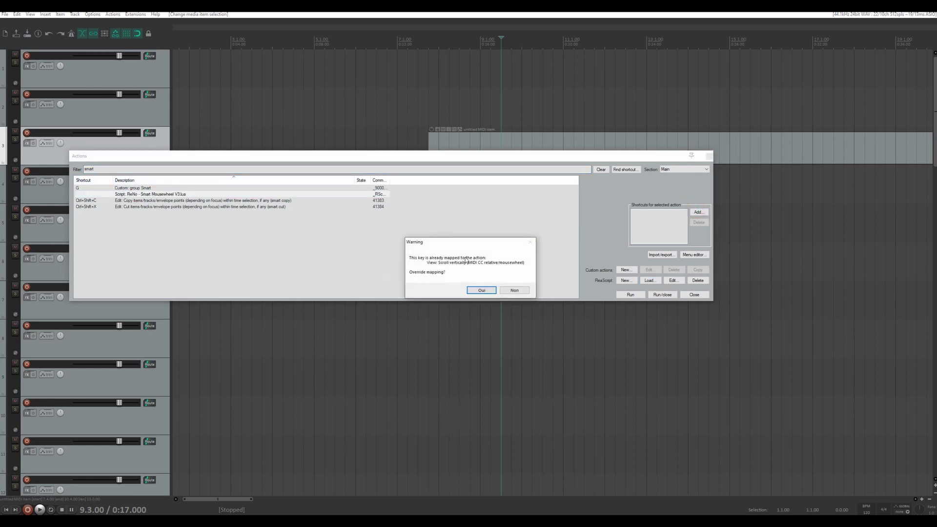
click(482, 290)
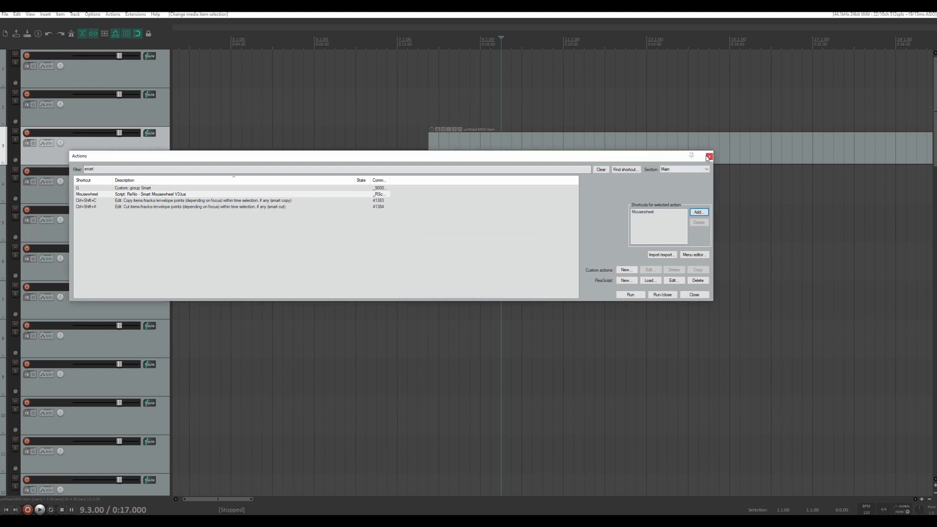
click(710, 157)
Step: Test the Smart Mousewheel script's vertical track scrolling over the arrange area and the track panel
scroll(473, 154, down, 1)
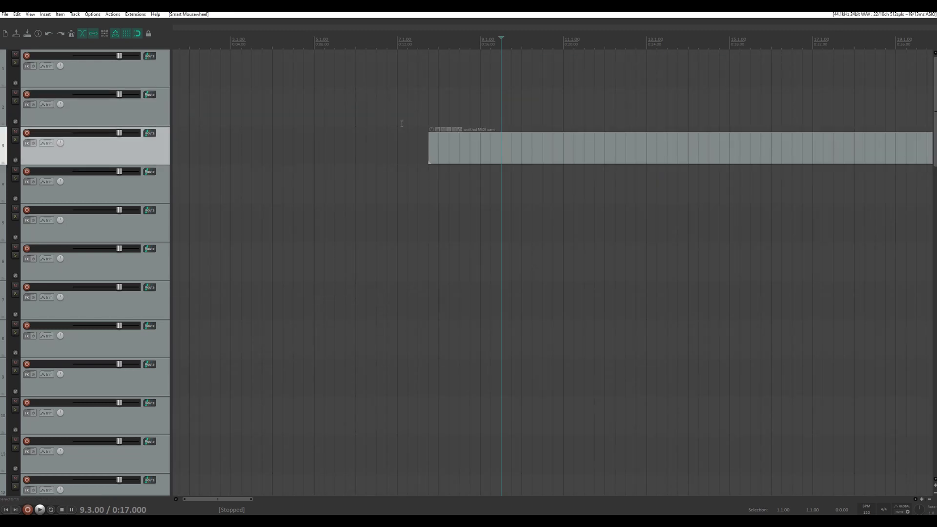
scroll(148, 104, down, 3)
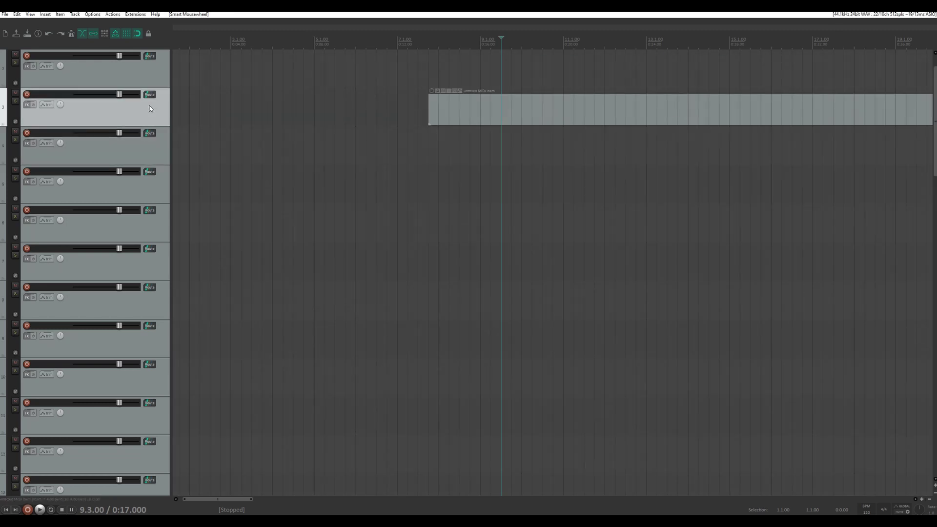
scroll(148, 104, up, 3)
scroll(444, 130, down, 3)
scroll(444, 130, up, 3)
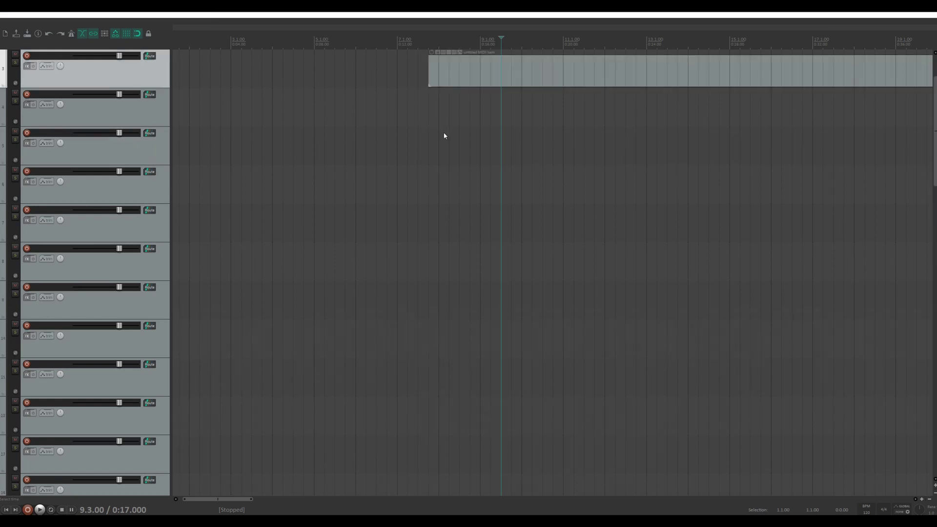
scroll(444, 134, down, 8)
scroll(445, 134, up, 8)
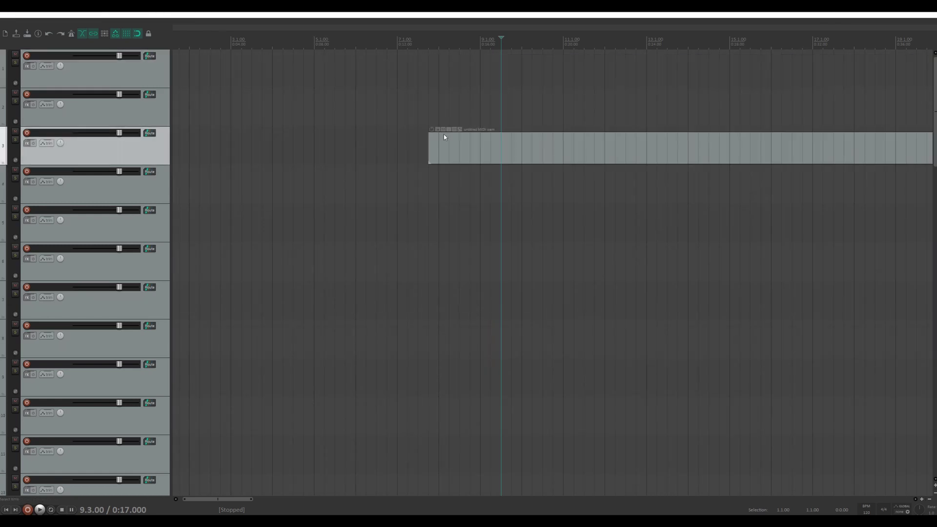
scroll(444, 134, down, 7)
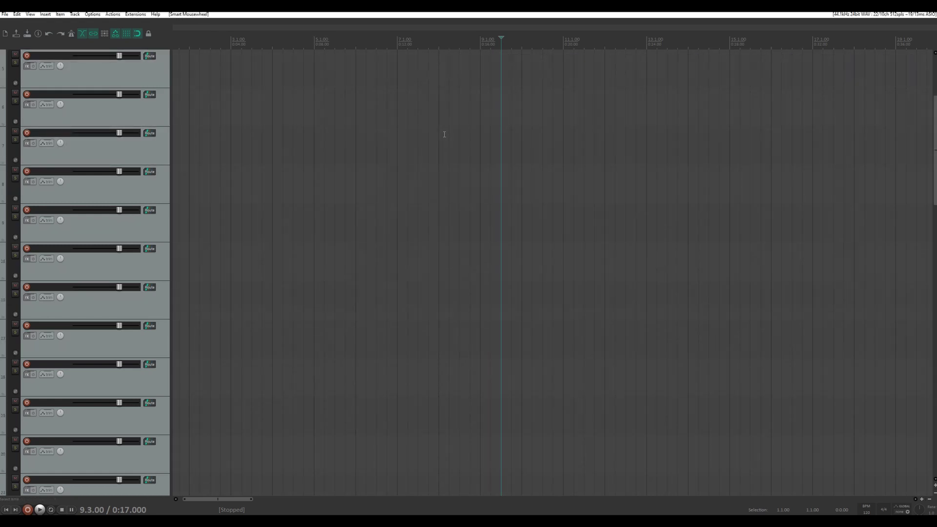
scroll(445, 135, up, 7)
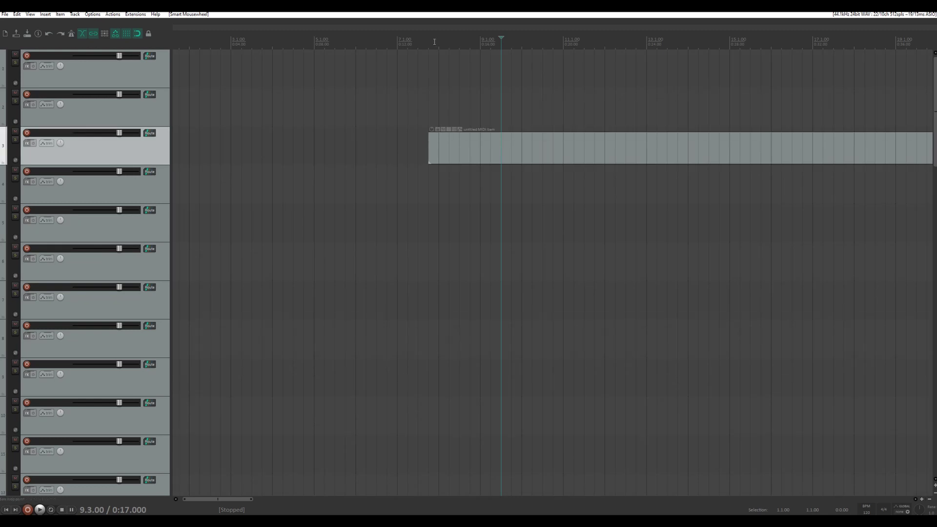
Step: Test the Smart Mousewheel script's horizontal zoom over the timeline ruler and its track-height zoom over the toolbar area
scroll(435, 43, up, 6)
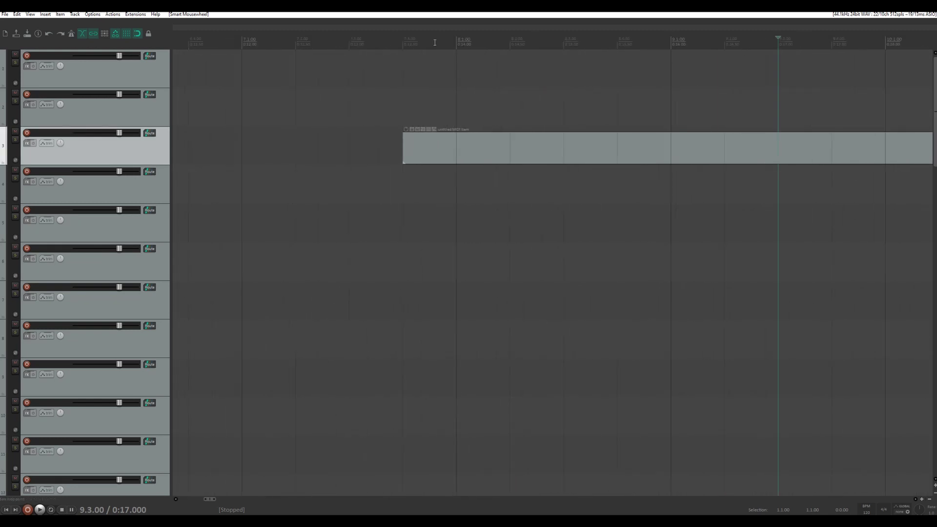
scroll(435, 43, up, 4)
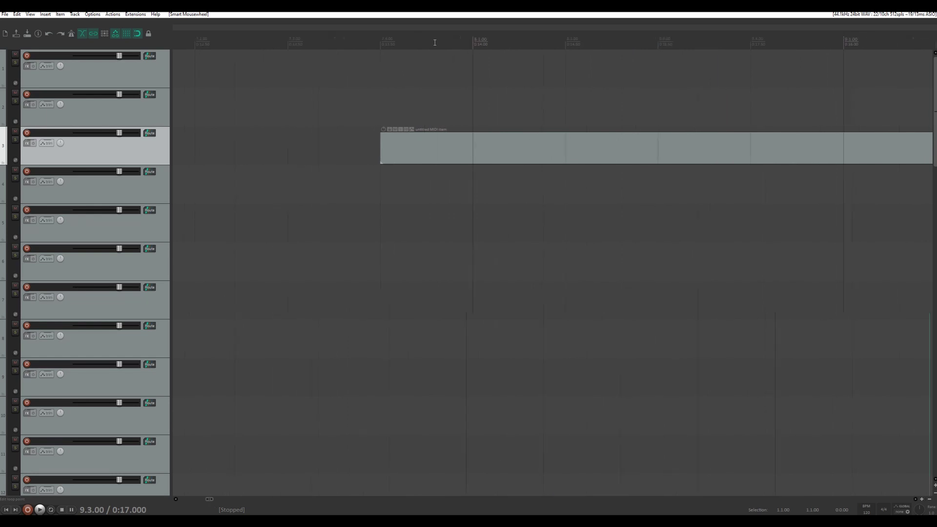
scroll(435, 42, down, 4)
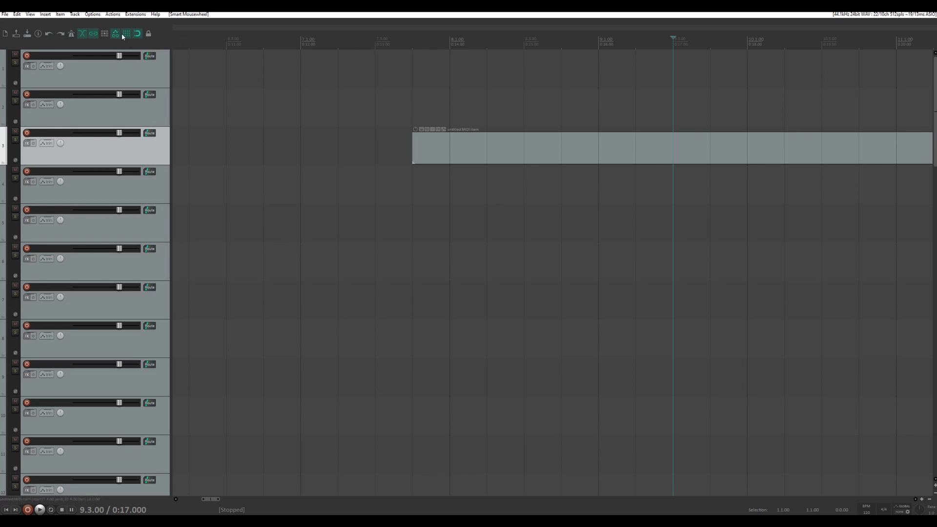
scroll(122, 37, up, 5)
scroll(122, 37, down, 5)
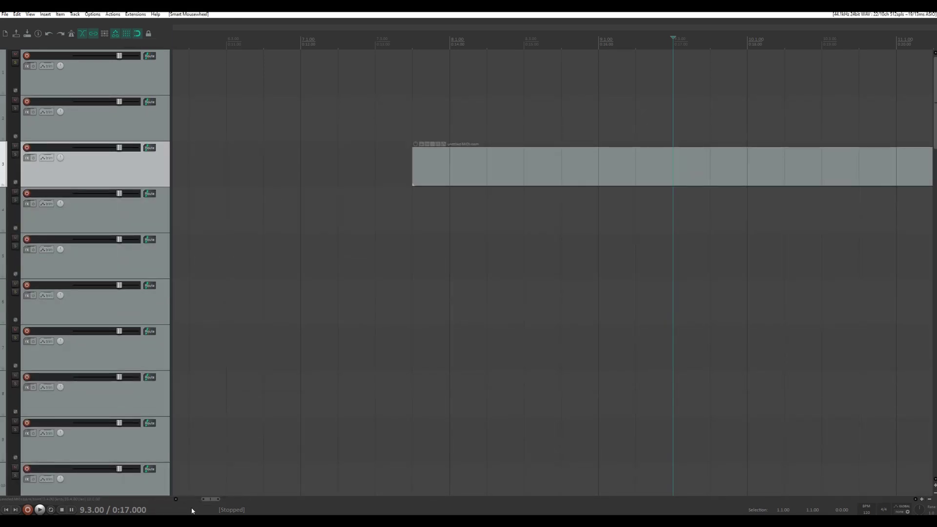
Step: Test the Smart Mousewheel script's horizontal scrolling of the arrange view over the transport bar, in both directions
scroll(175, 510, left, 4)
scroll(183, 510, right, 5)
scroll(192, 511, left, 3)
scroll(192, 511, left, 3)
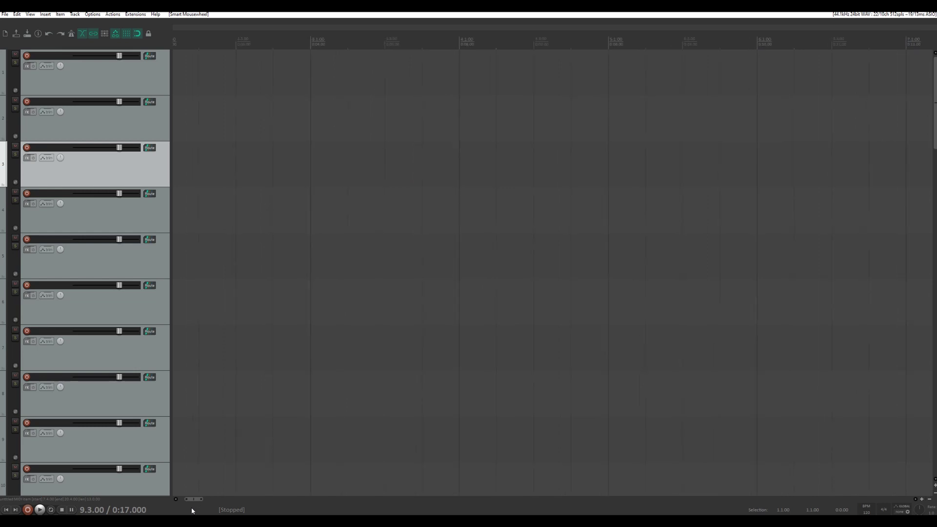
scroll(191, 511, right, 8)
scroll(192, 511, left, 4)
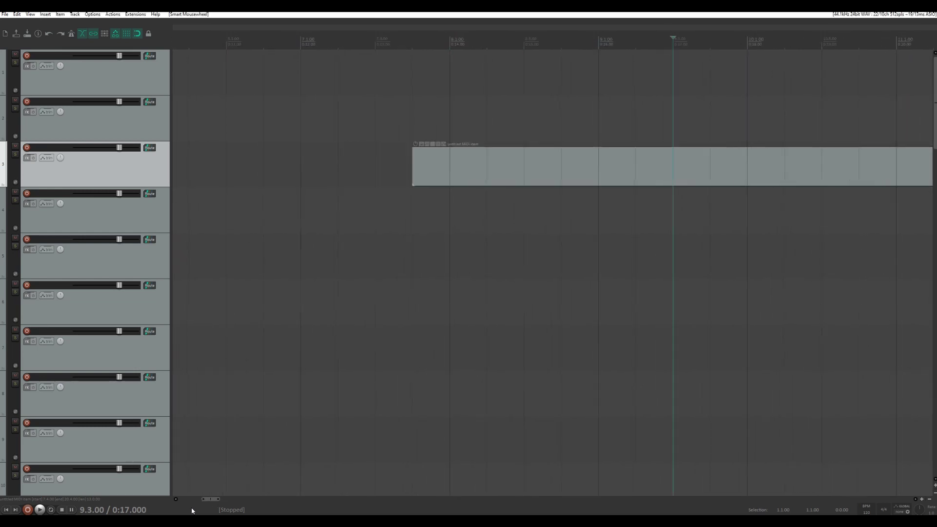
scroll(192, 511, left, 4)
scroll(192, 511, right, 4)
scroll(461, 37, right, 1)
scroll(461, 37, left, 1)
Step: Retest the script's vertical scrolling over the track panel and its horizontal zoom-out over the timeline ruler
scroll(149, 115, down, 6)
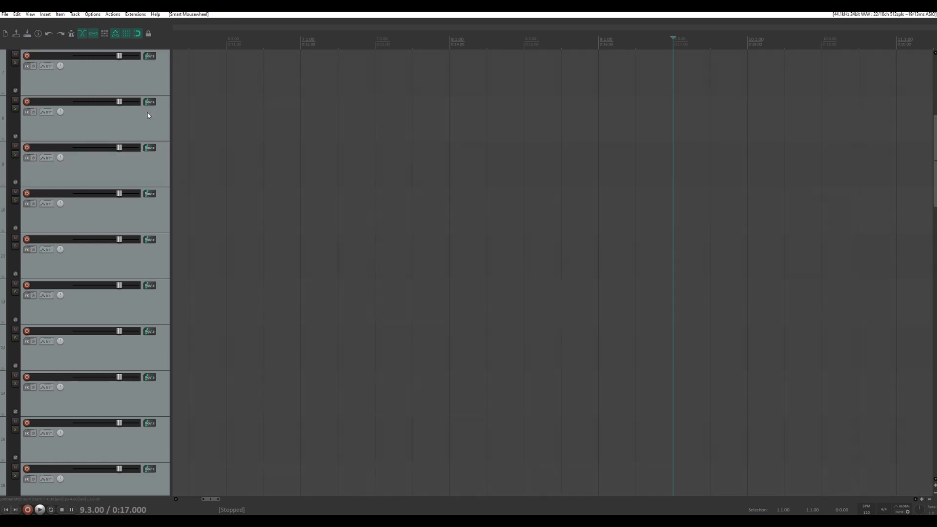
scroll(149, 116, up, 6)
scroll(447, 46, down, 5)
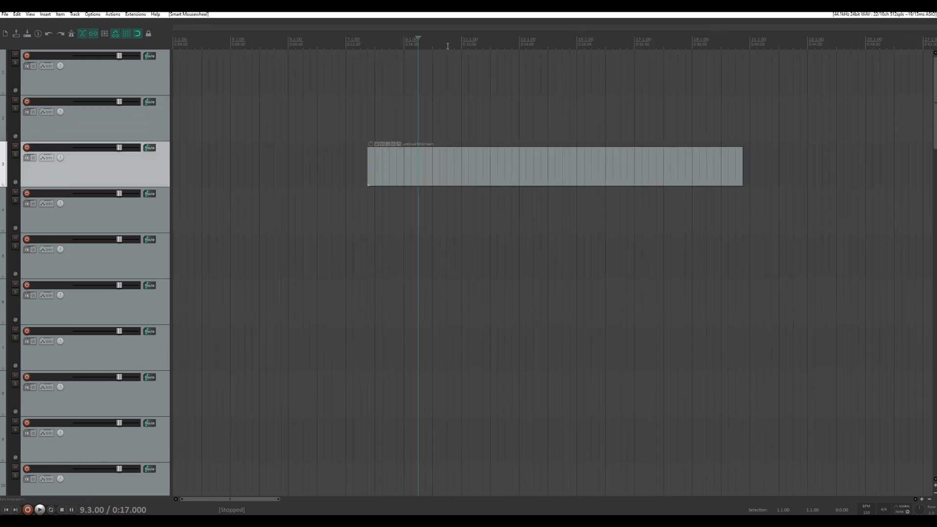
scroll(448, 46, down, 3)
scroll(497, 42, down, 2)
Step: Test the script's track-height zoom over the toolbar area and its horizontal zoom over the timeline ruler
scroll(147, 38, up, 3)
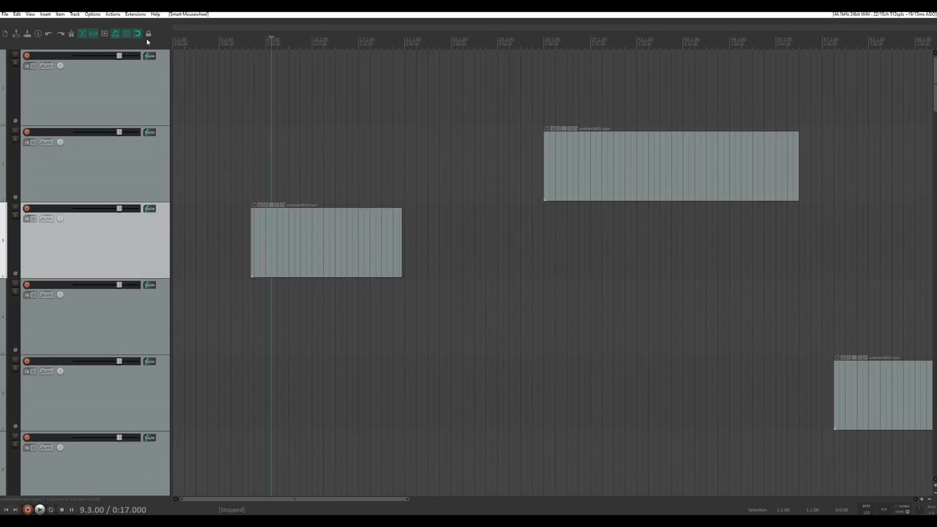
scroll(147, 39, down, 3)
scroll(147, 39, up, 3)
scroll(147, 39, up, 1)
scroll(147, 39, down, 3)
scroll(147, 39, up, 1)
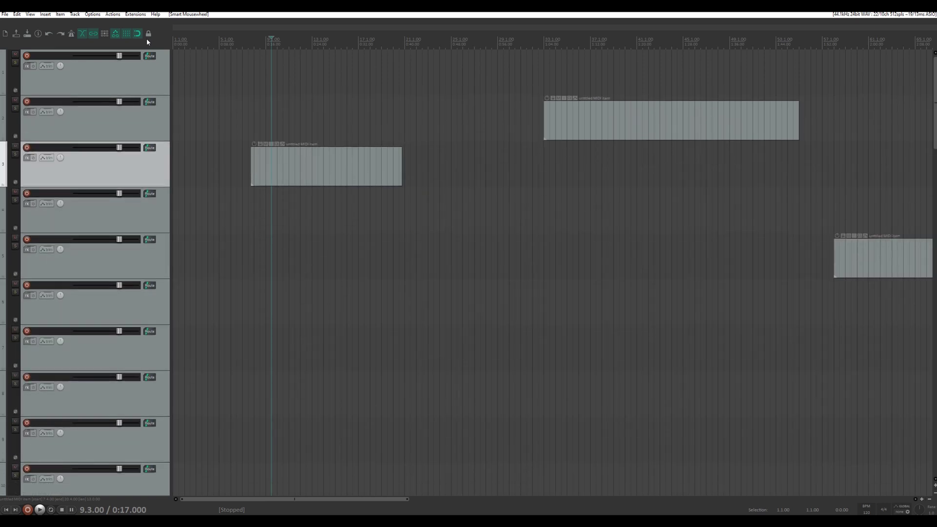
scroll(147, 39, down, 2)
scroll(147, 39, up, 2)
scroll(419, 45, up, 6)
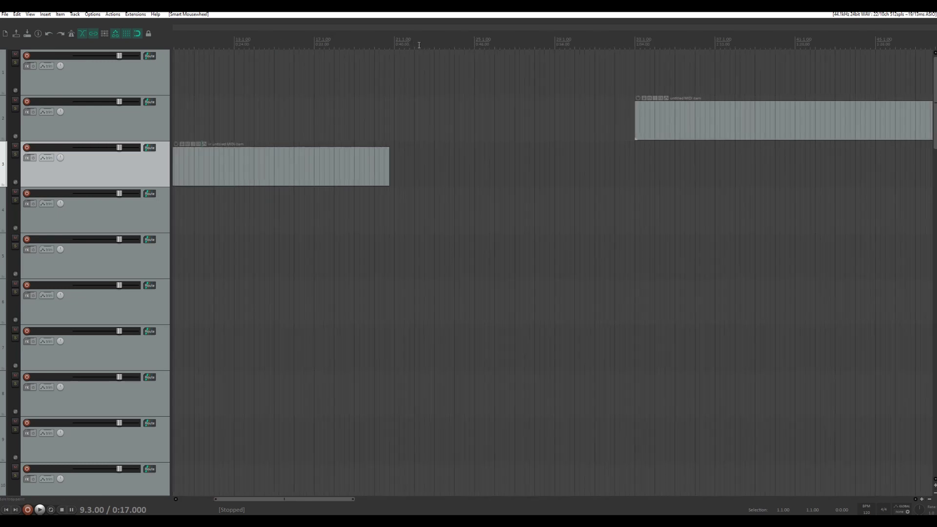
scroll(419, 44, down, 8)
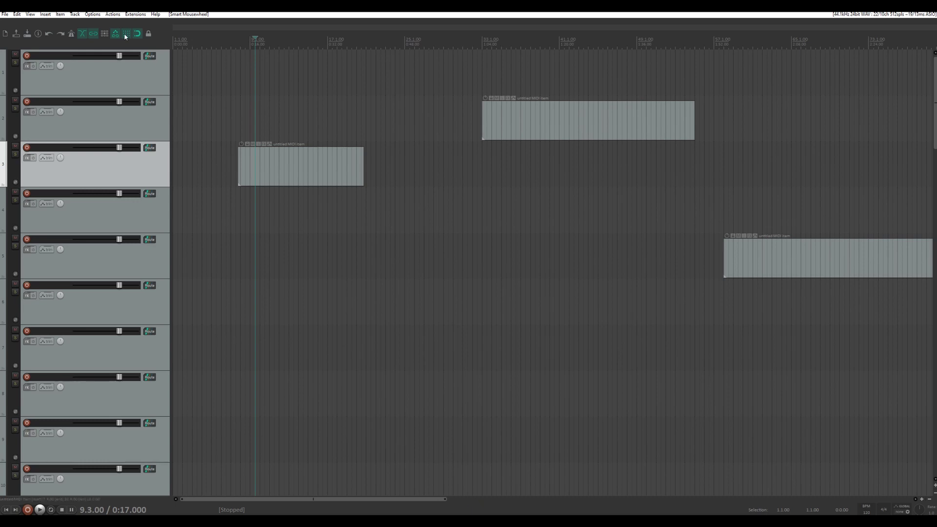
Step: In the Mouse preferences, enable only "Ignore mousewheel on track panel faders" and leave "Ignore mousewheel on all faders" off
click(92, 15)
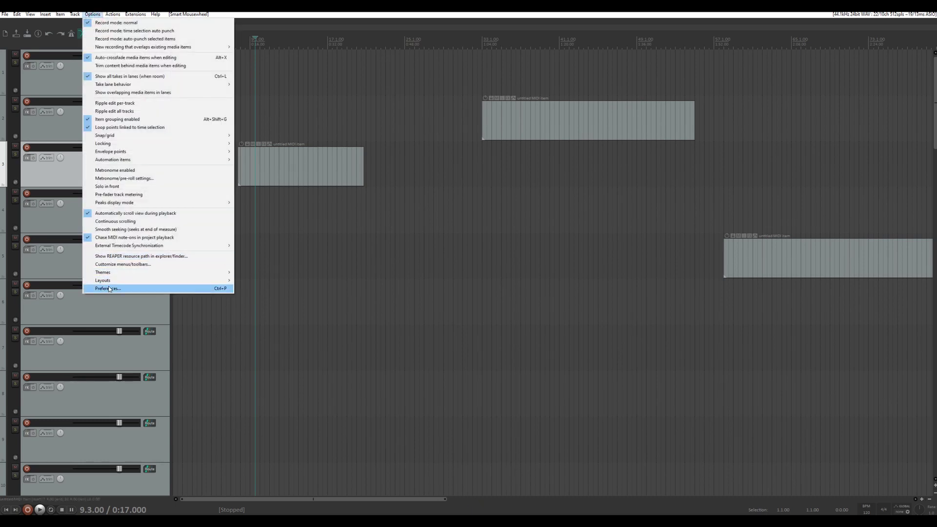
click(108, 288)
click(330, 228)
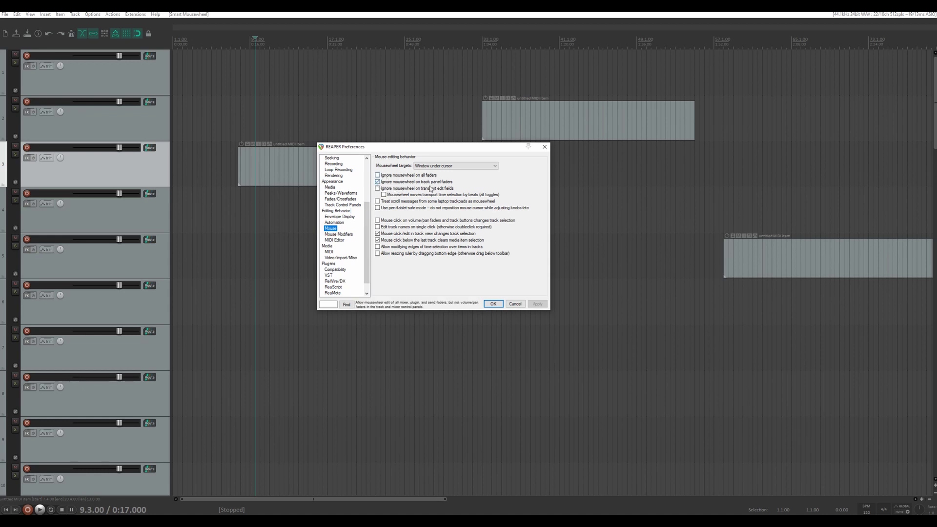
click(377, 175)
click(377, 182)
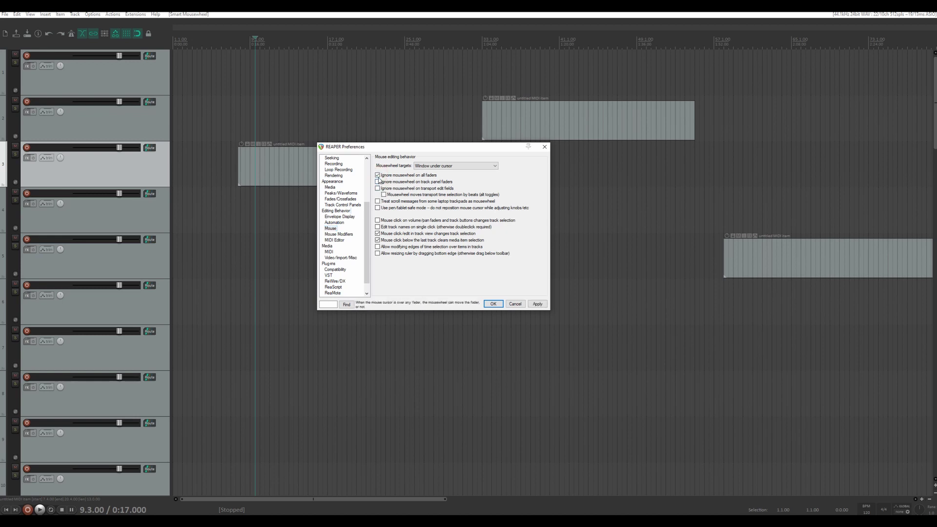
click(377, 175)
click(379, 182)
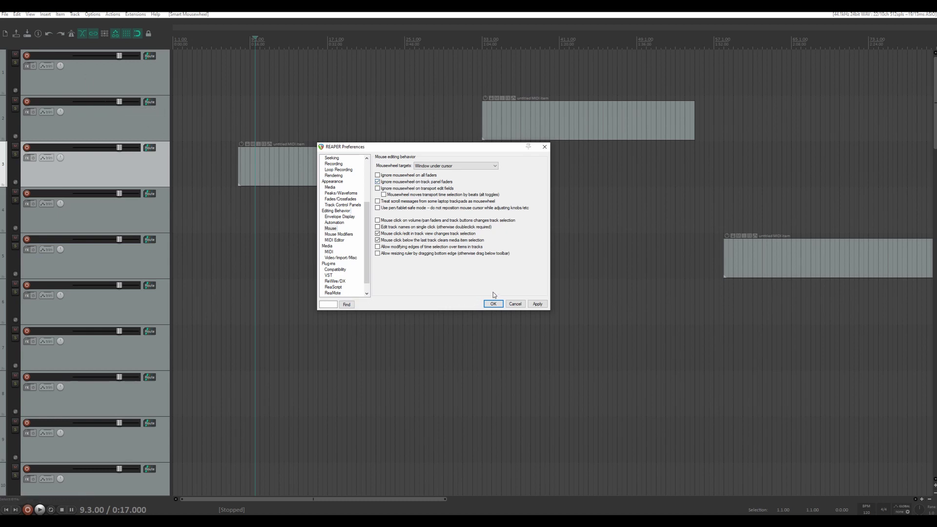
click(494, 304)
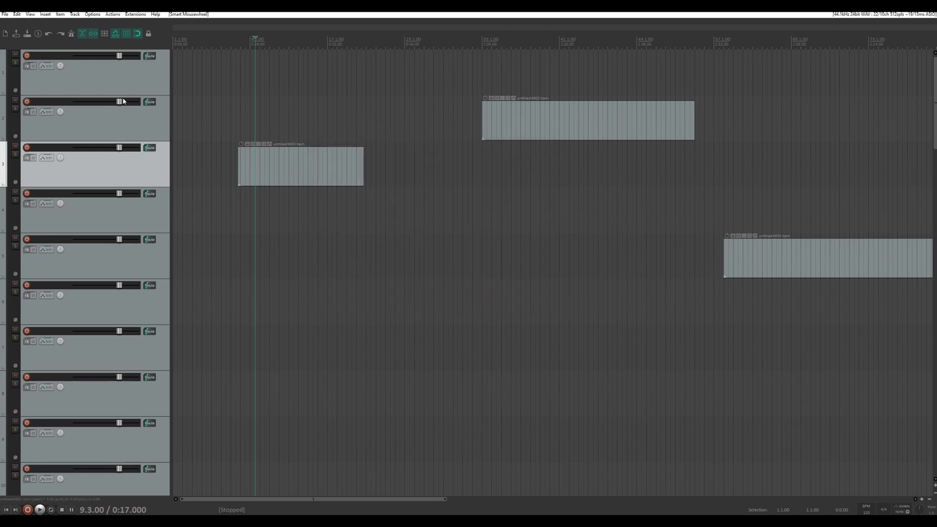
Step: Test vertical track scrolling with the pointer over a volume fader in the track panel
scroll(122, 104, down, 1)
scroll(122, 104, up, 1)
scroll(122, 104, down, 3)
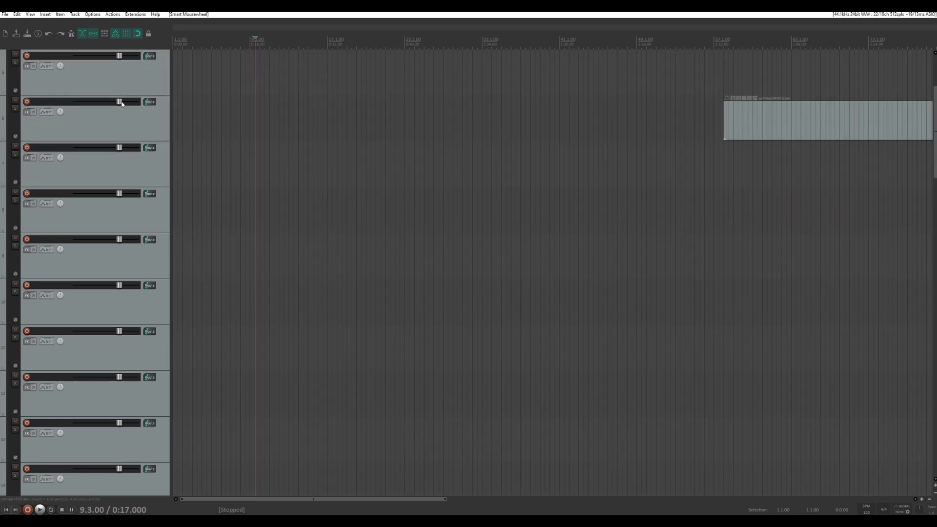
scroll(122, 104, up, 2)
scroll(122, 104, up, 1)
Step: Show the mixer, lower track 31's volume fader to about -1 dB with the mousewheel, and hide the mixer
key(ctrl+m)
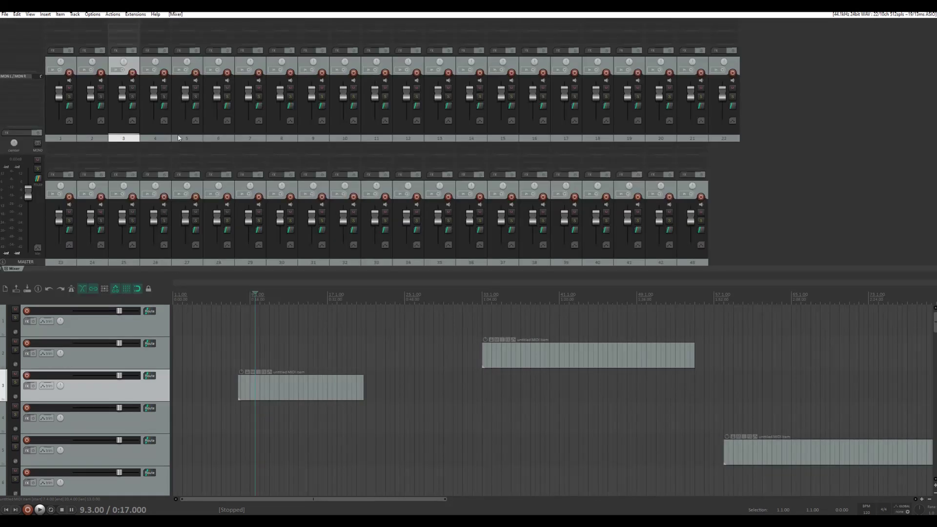
drag(282, 221, 312, 219)
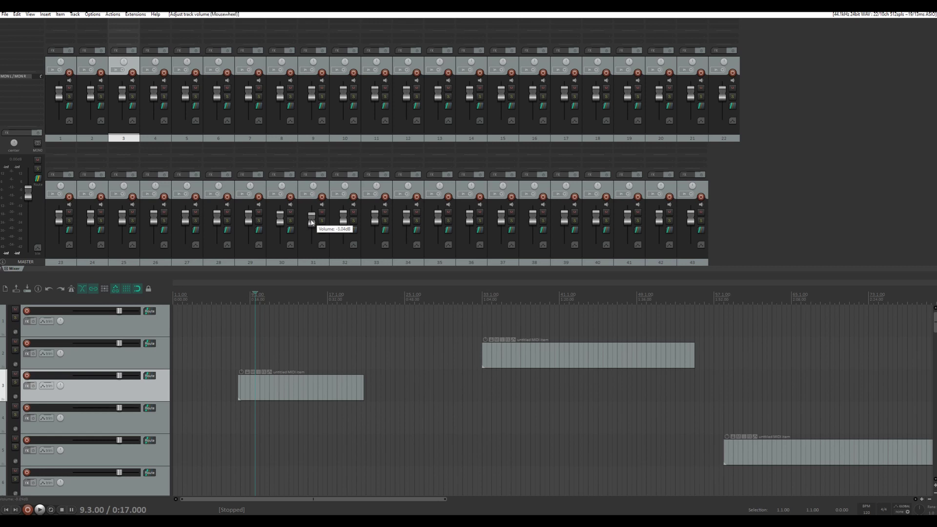
key(ctrl+m)
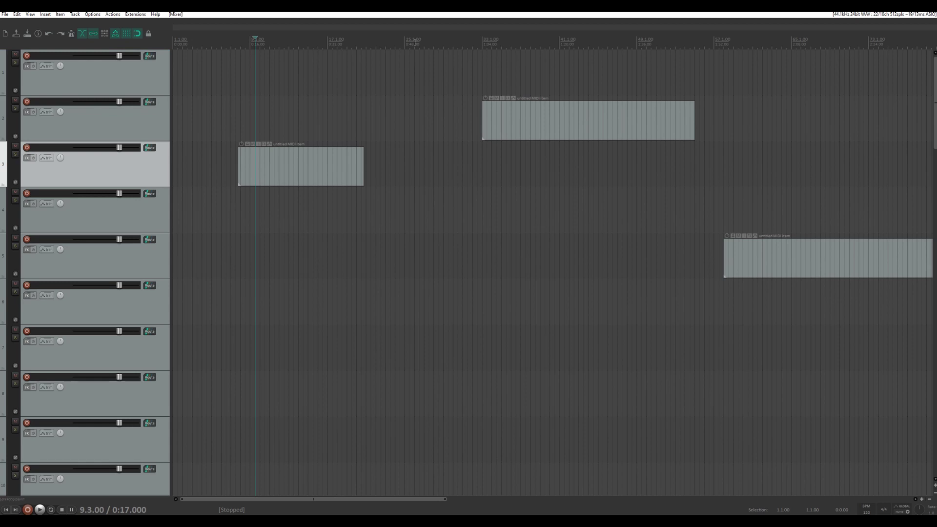
Step: Demonstrate the script's horizontal zooming in and out over the timeline ruler once more
scroll(415, 42, up, 3)
scroll(414, 42, down, 3)
scroll(239, 133, down, 5)
scroll(239, 133, up, 5)
scroll(128, 133, down, 3)
scroll(128, 133, up, 3)
Step: Demonstrate the track-height zoom over the toolbar, enlarging the tracks and shrinking them again
scroll(135, 44, up, 3)
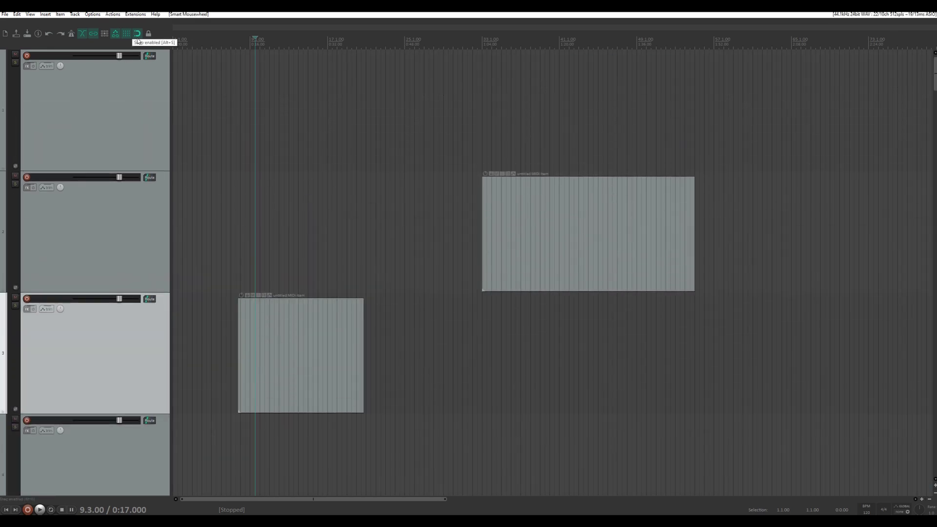
scroll(116, 34, down, 3)
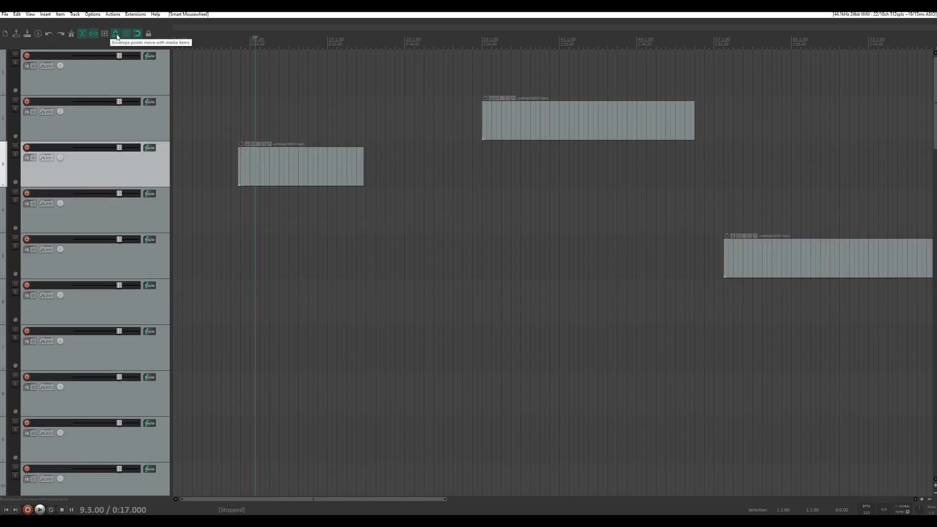
scroll(117, 36, down, 1)
scroll(117, 36, up, 2)
scroll(117, 37, down, 2)
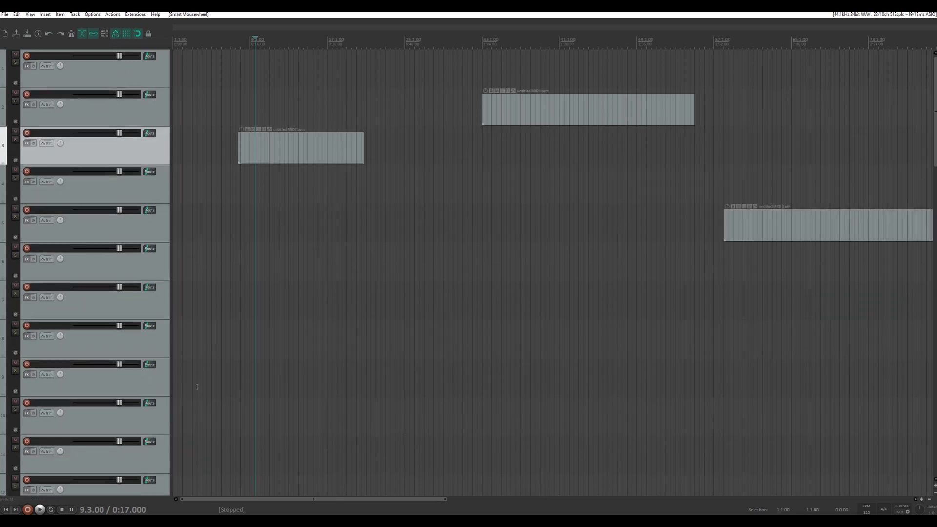
Step: Scroll the arrange view horizontally over the transport bar past the last MIDI item and back to the project start
scroll(458, 508, right, 10)
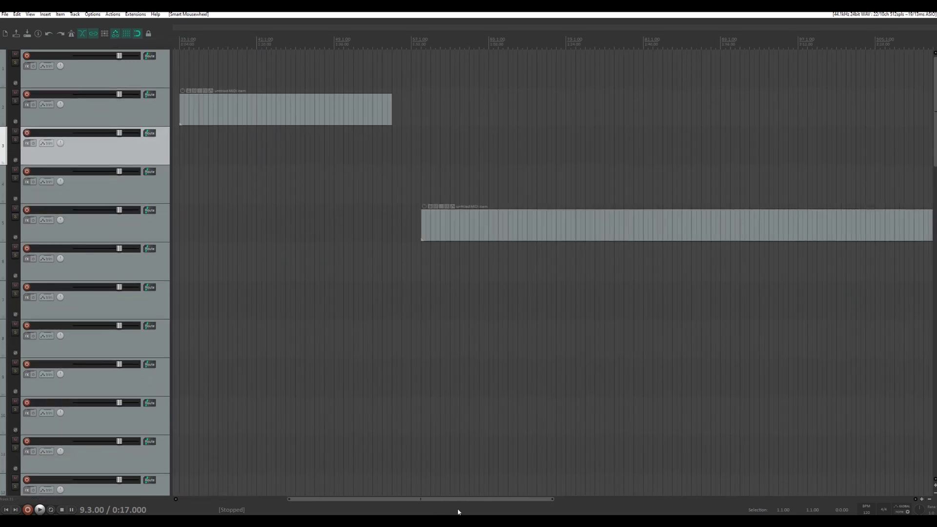
scroll(458, 508, right, 2)
scroll(458, 509, left, 8)
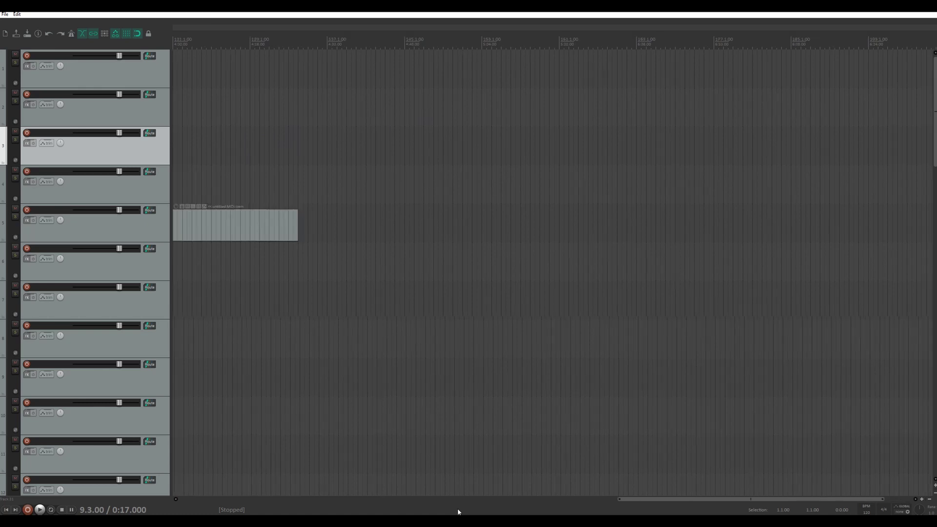
scroll(458, 508, left, 5)
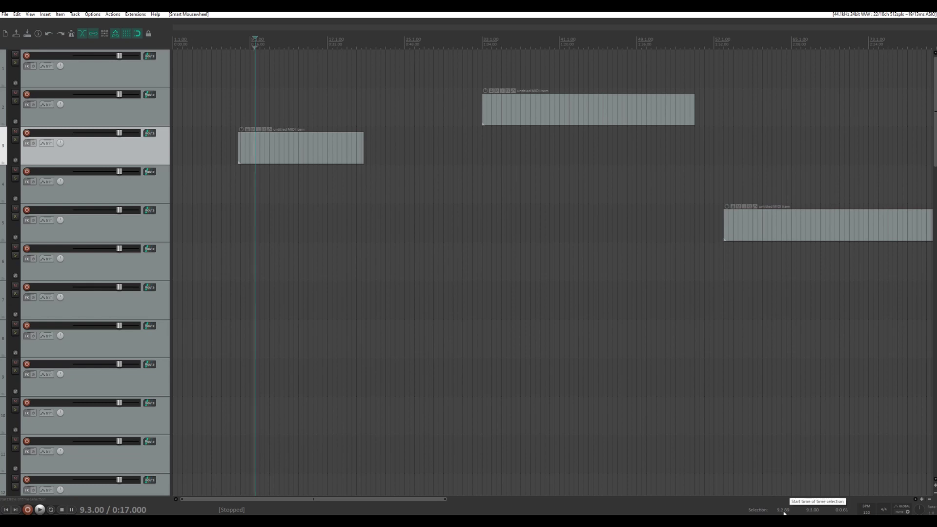
Step: Adjust the time selection's start, end and length fields with the mousewheel so it spans about bar 9 to bar 17
scroll(785, 510, down, 5)
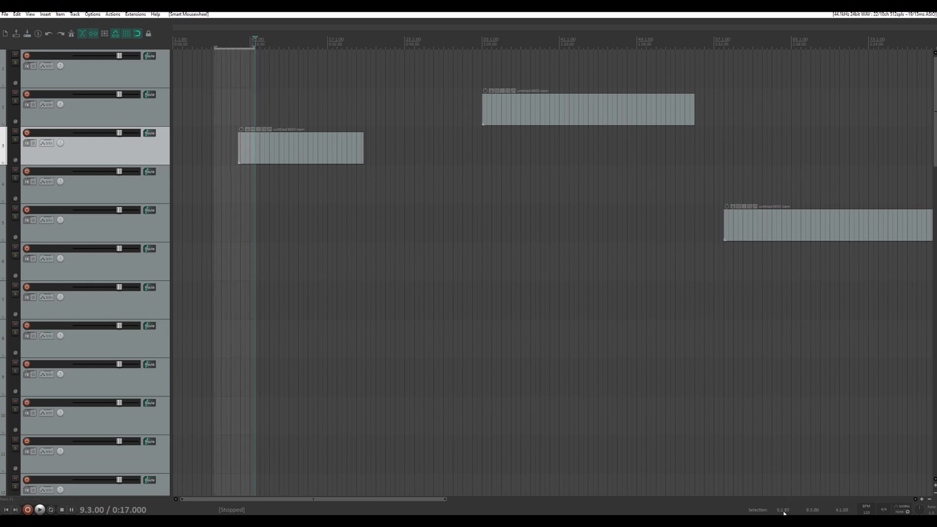
scroll(784, 511, down, 2)
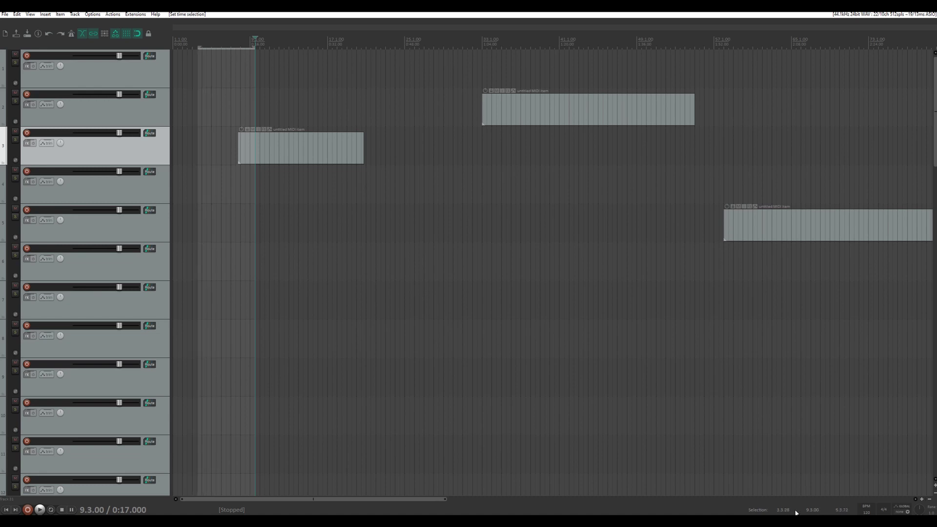
scroll(816, 512, up, 3)
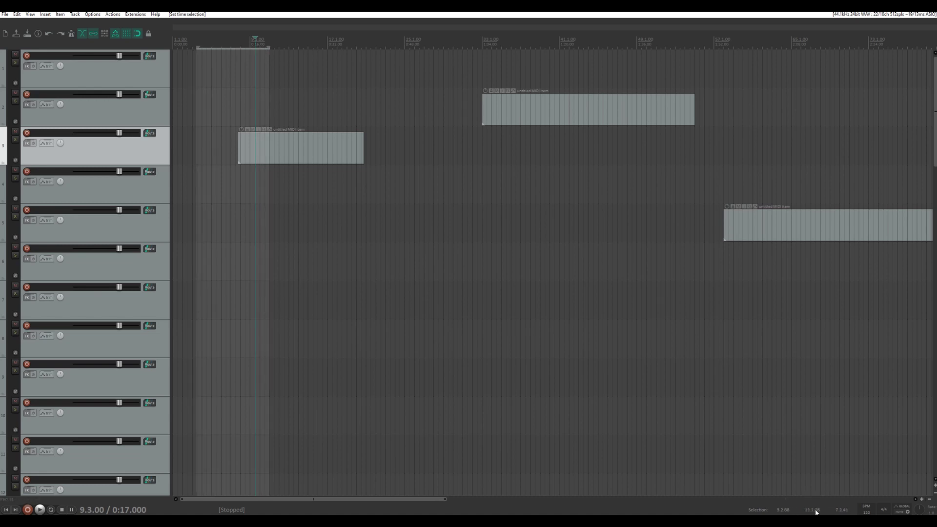
scroll(845, 512, up, 5)
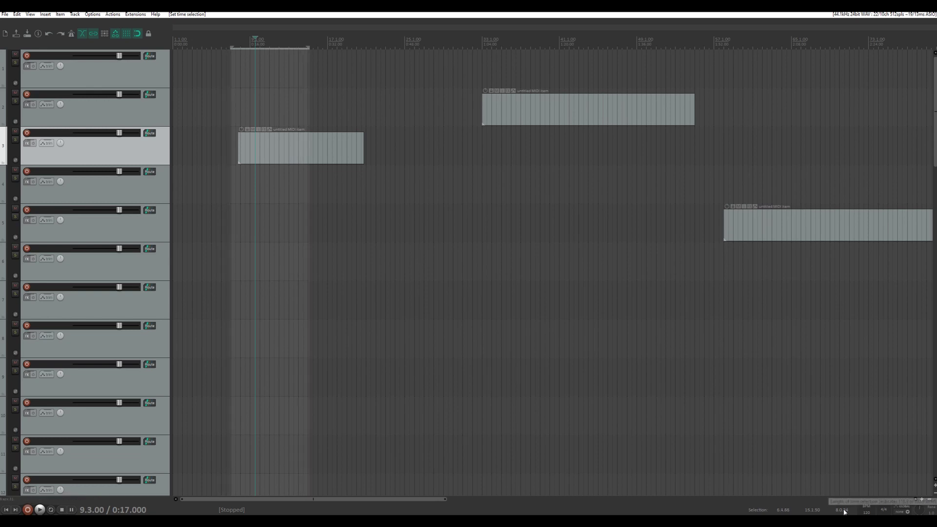
scroll(844, 511, up, 2)
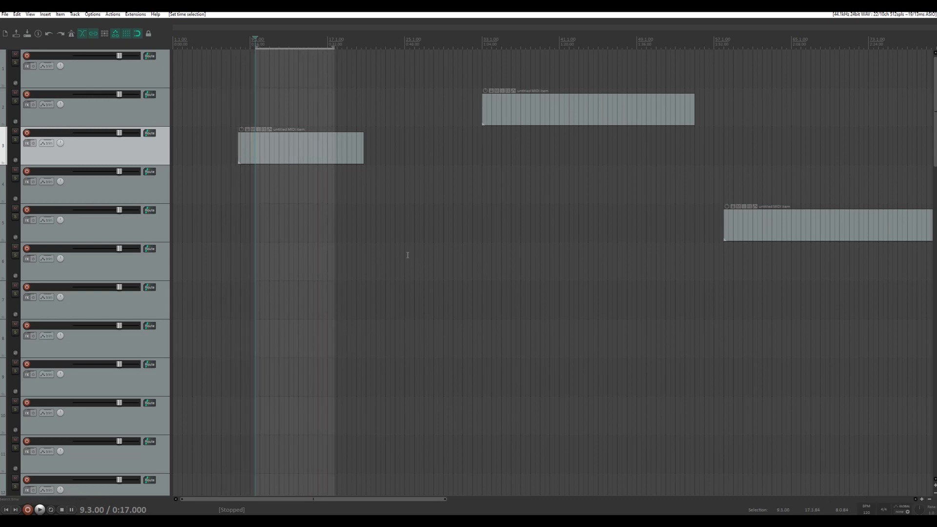